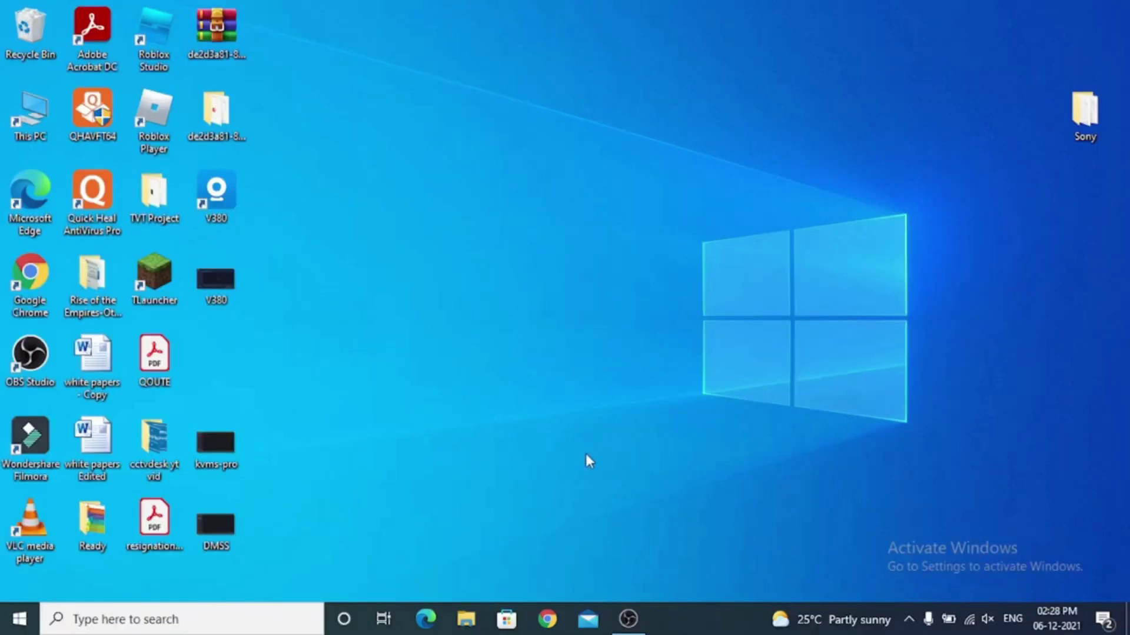
Open Chrome and load cctvdesk.com from the address bar.
left_click(531, 627)
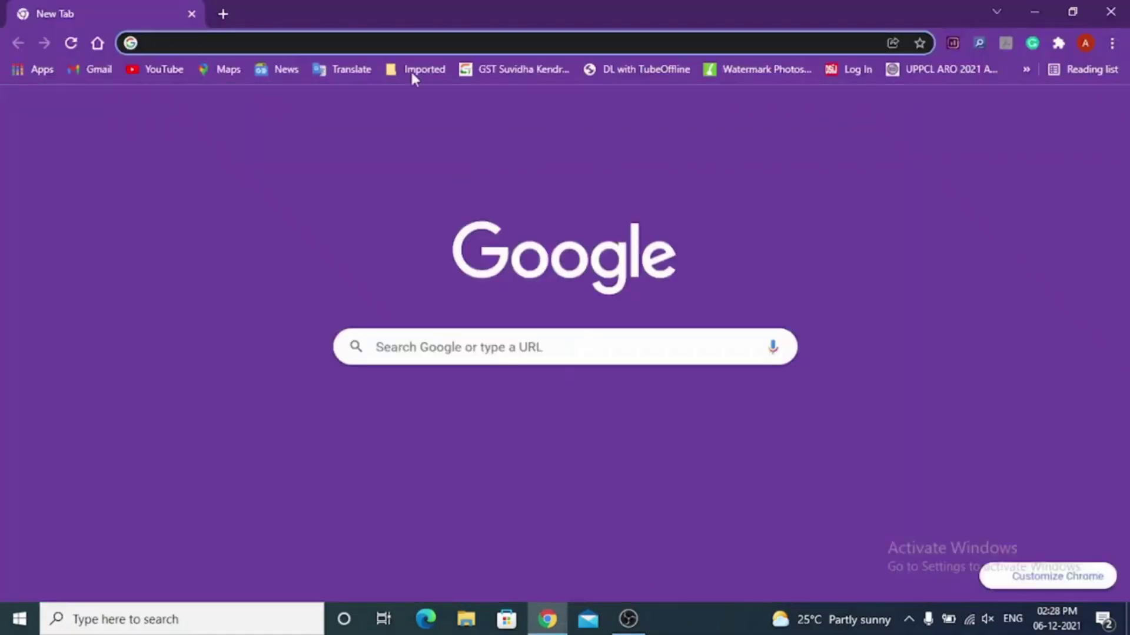
left_click(406, 42)
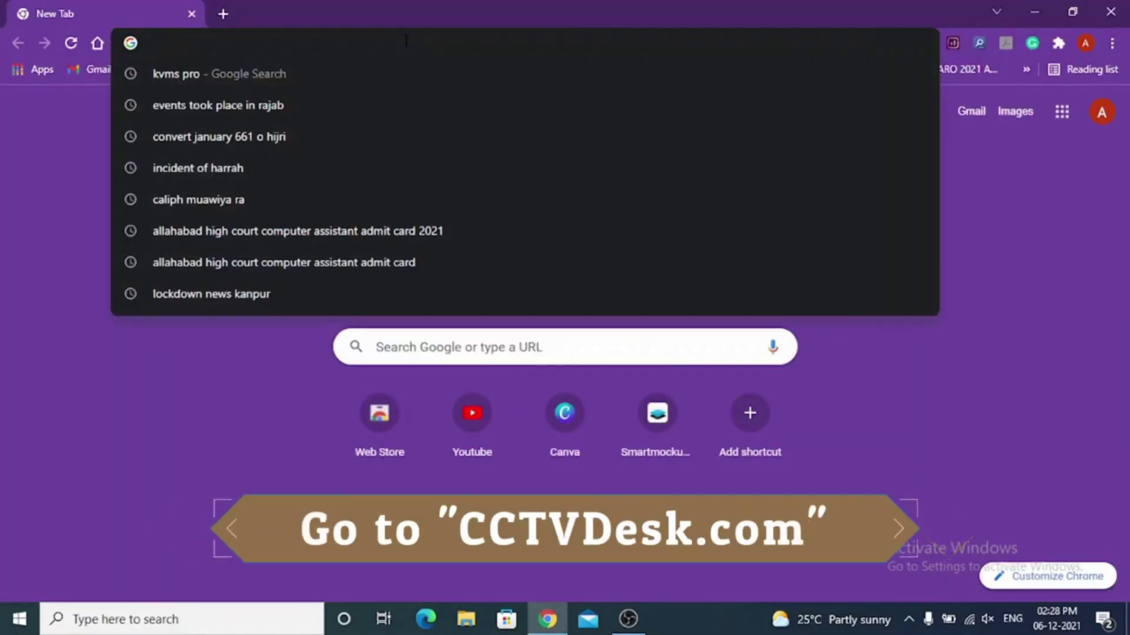
type("cc")
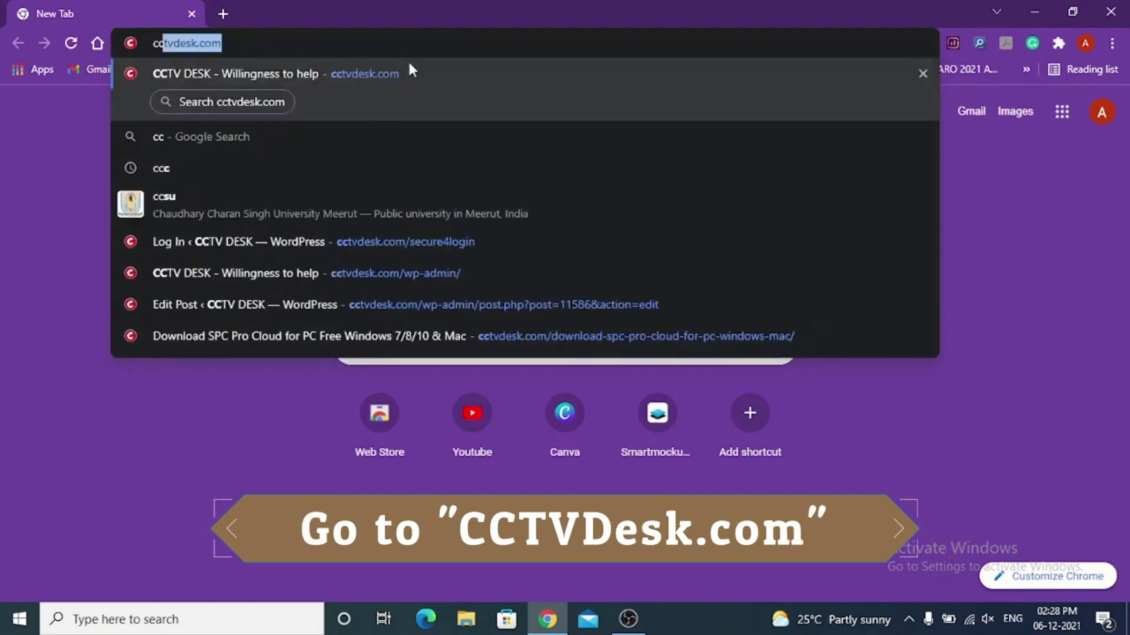
key("Return")
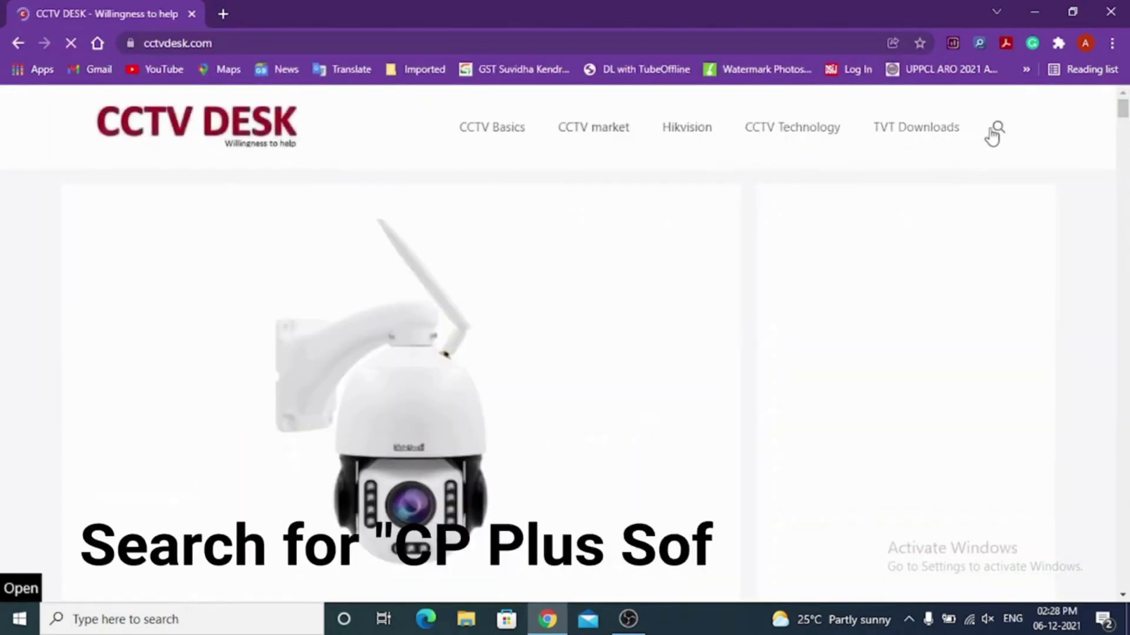
Search the site for 'CP Plus Software for PC' and scroll through the results.
left_click(996, 131)
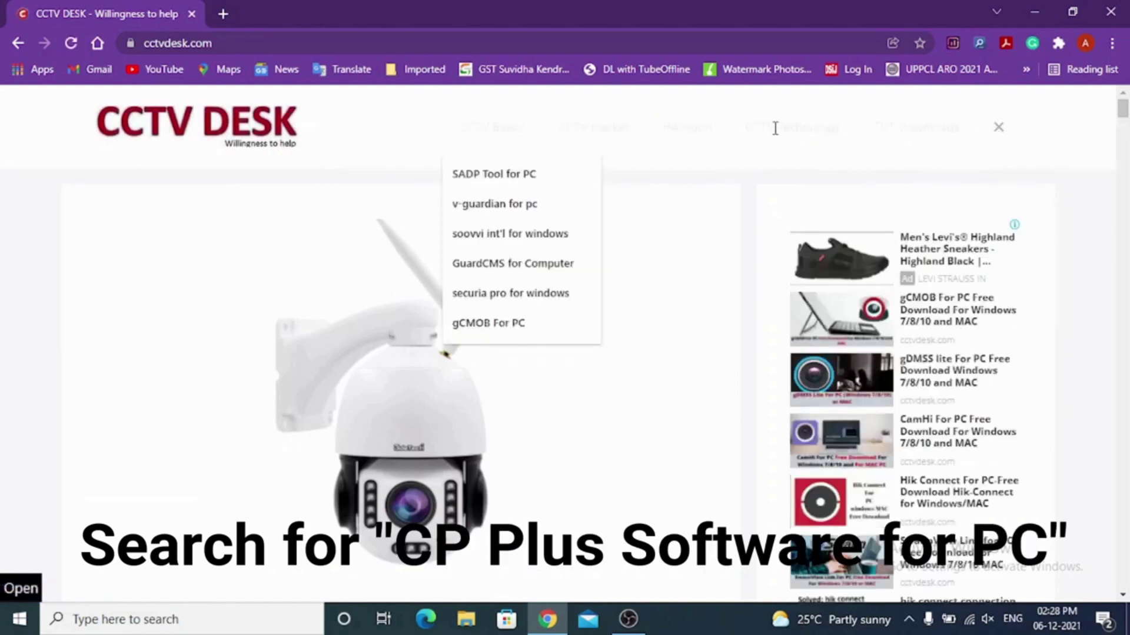
type("C")
key("Down")
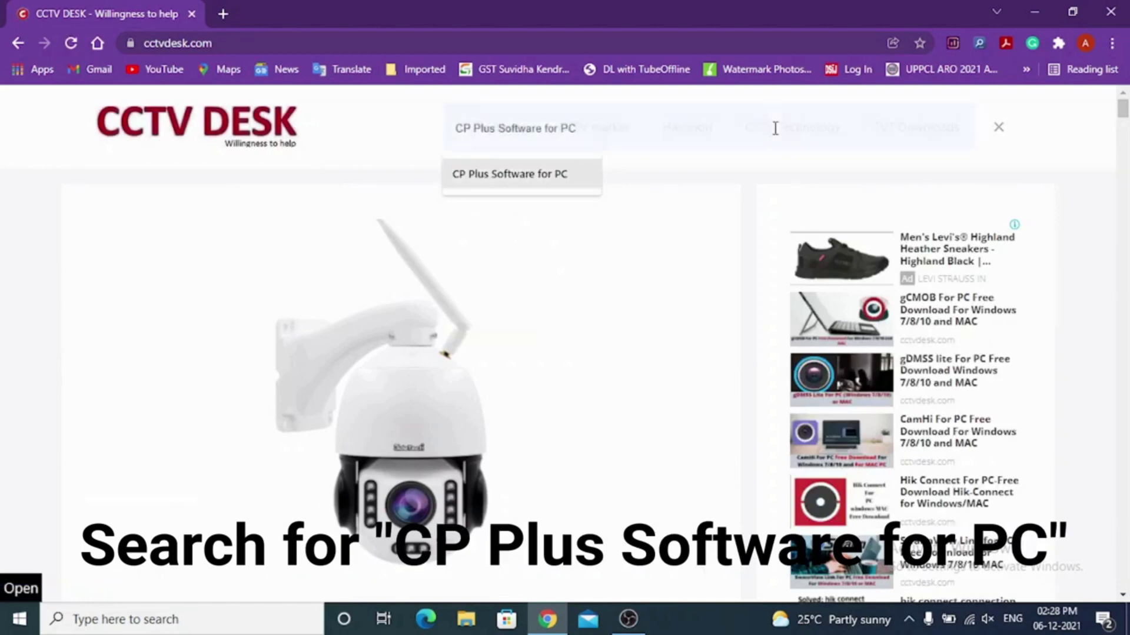
key("Return")
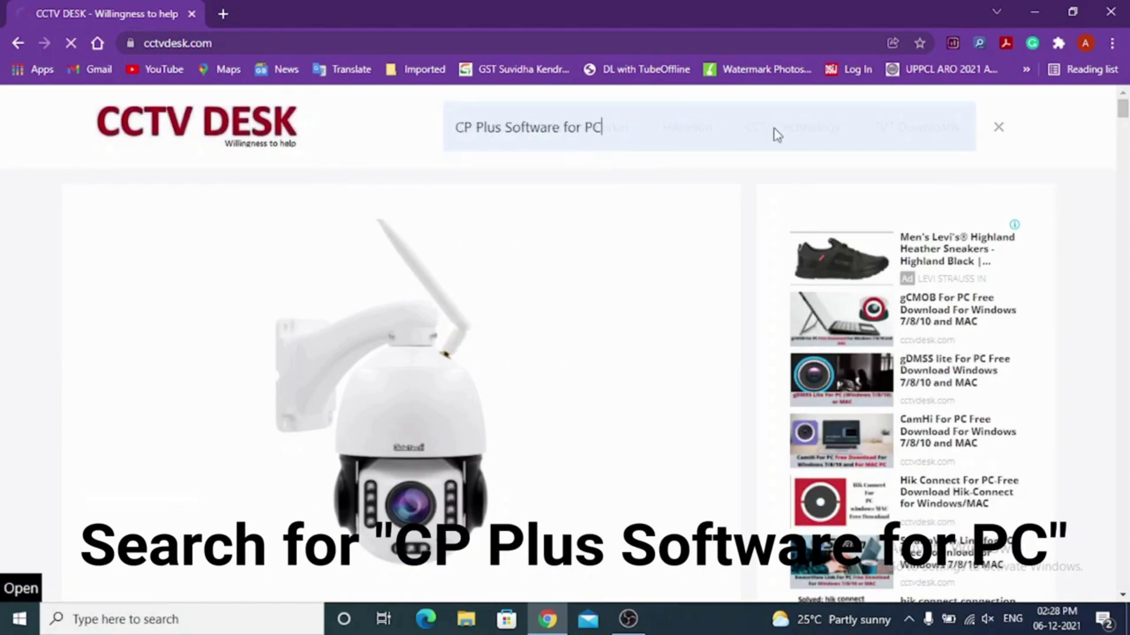
scroll(598, 232, "down", 8)
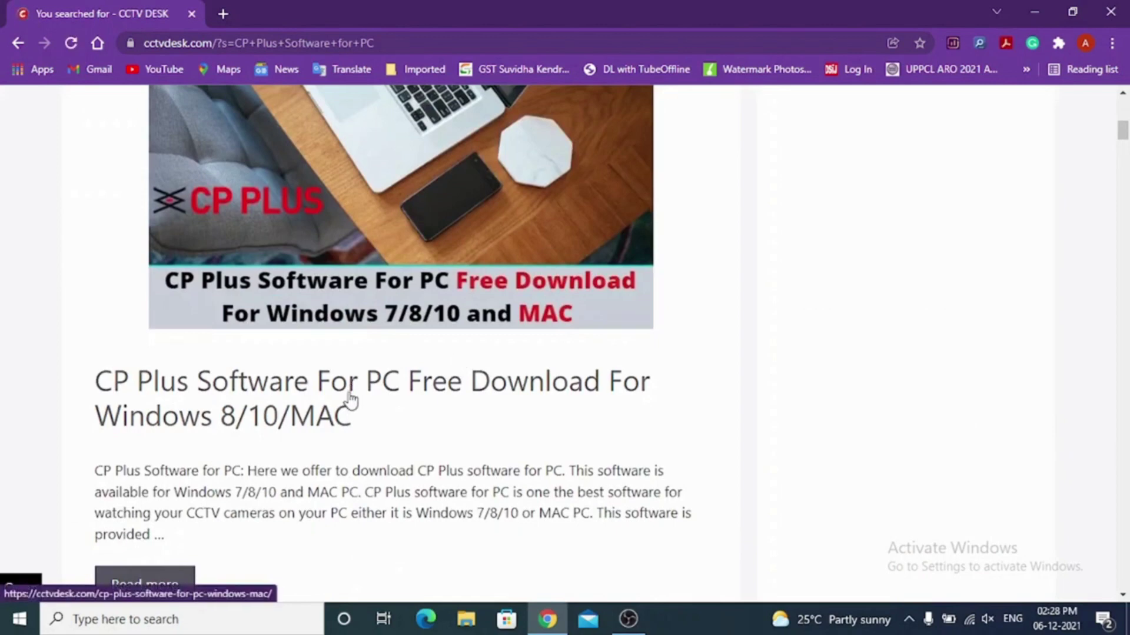
Open the CP Plus Software For PC article and follow its 'CP Plus Software For PC (Windows)' link.
left_click(351, 397)
scroll(358, 362, "down", 4)
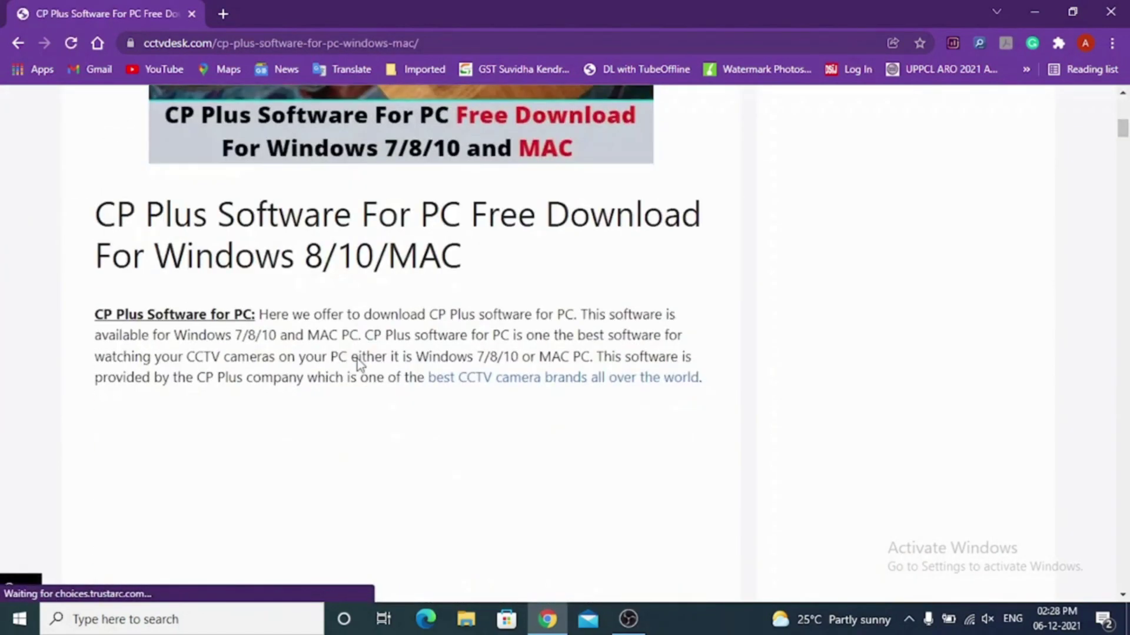
scroll(357, 359, "down", 4)
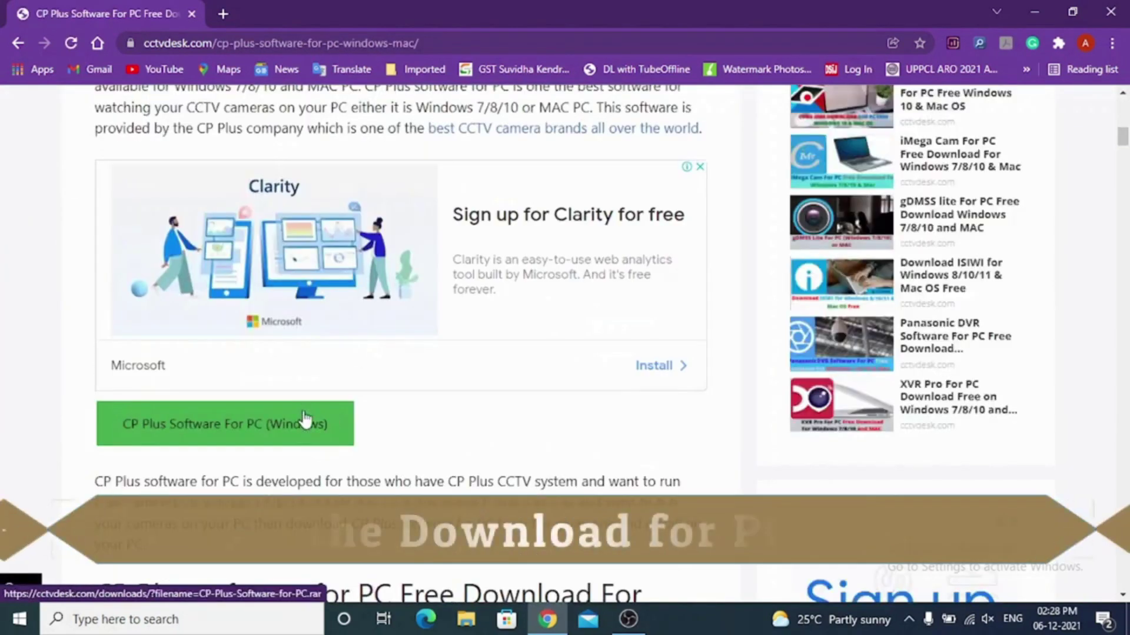
left_click(302, 424)
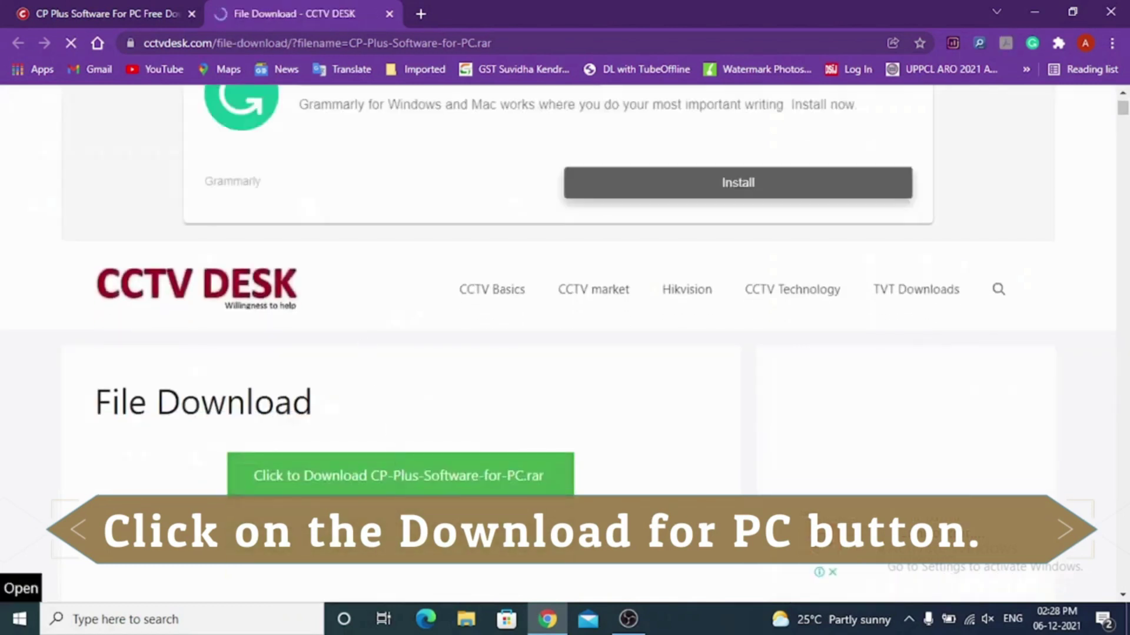
Download CP-Plus-Software-for-PC.rar into Downloads and show it in its folder.
left_click(413, 474)
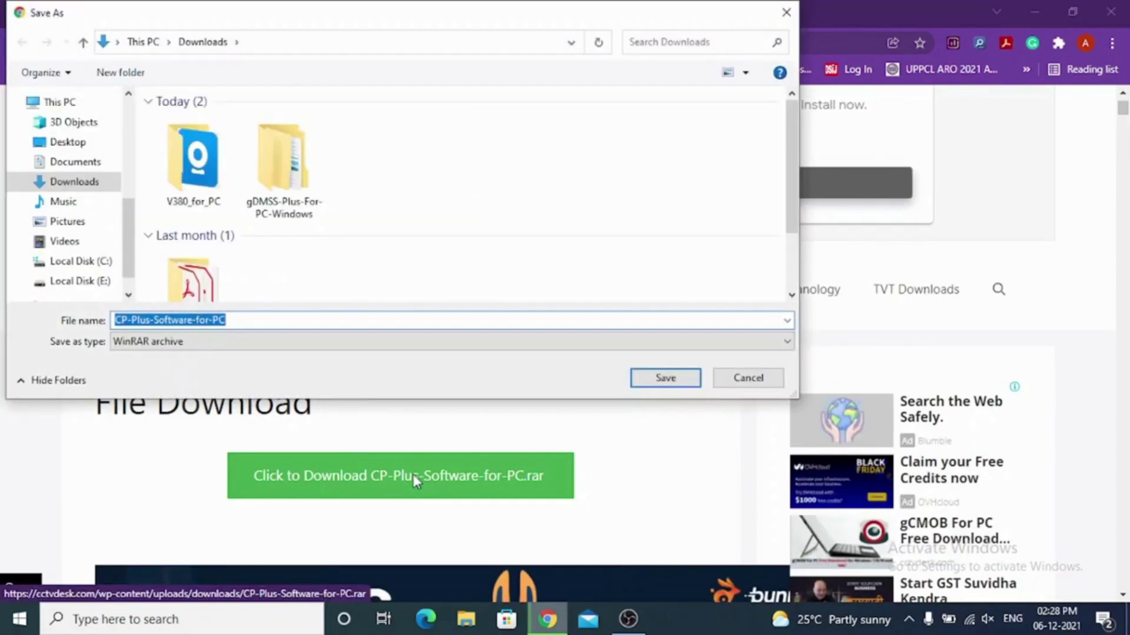
left_click(660, 382)
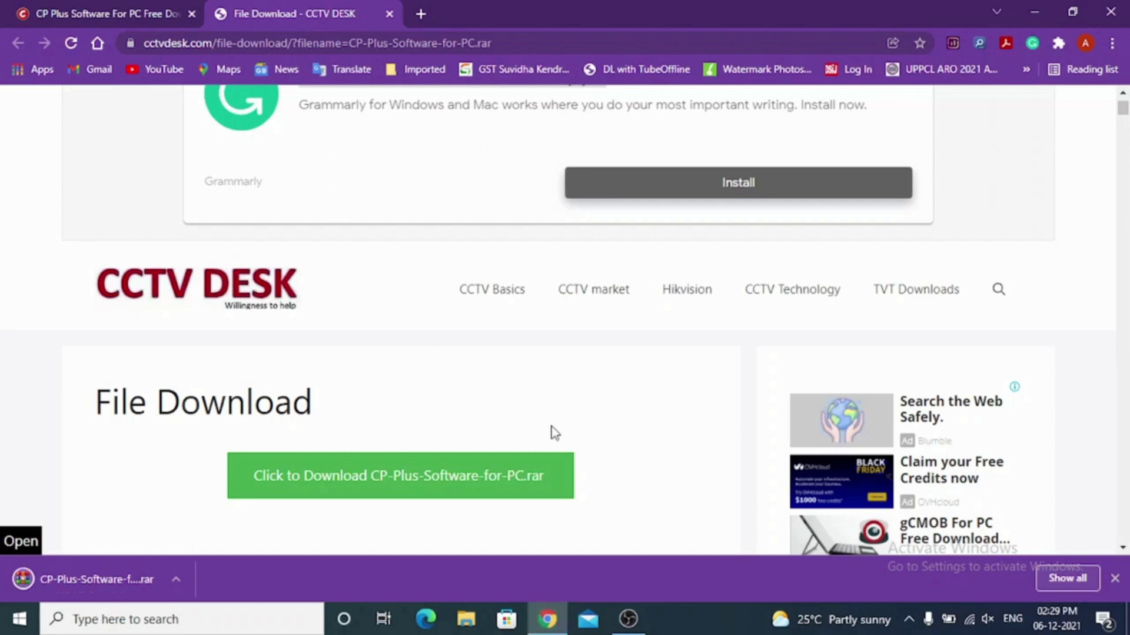
left_click(174, 579)
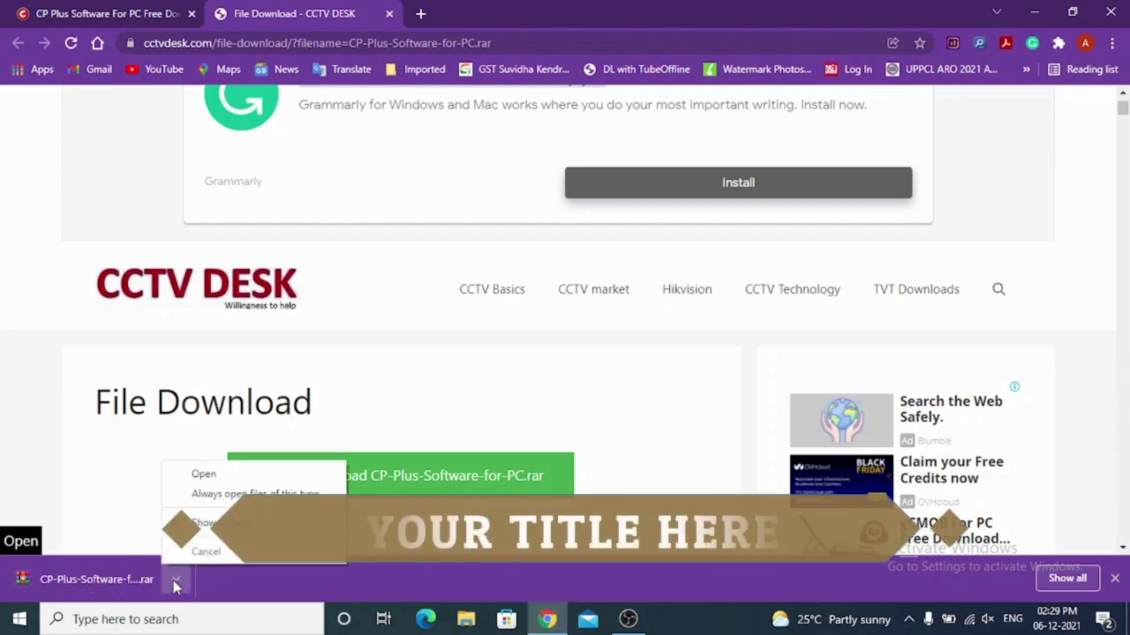
left_click(212, 522)
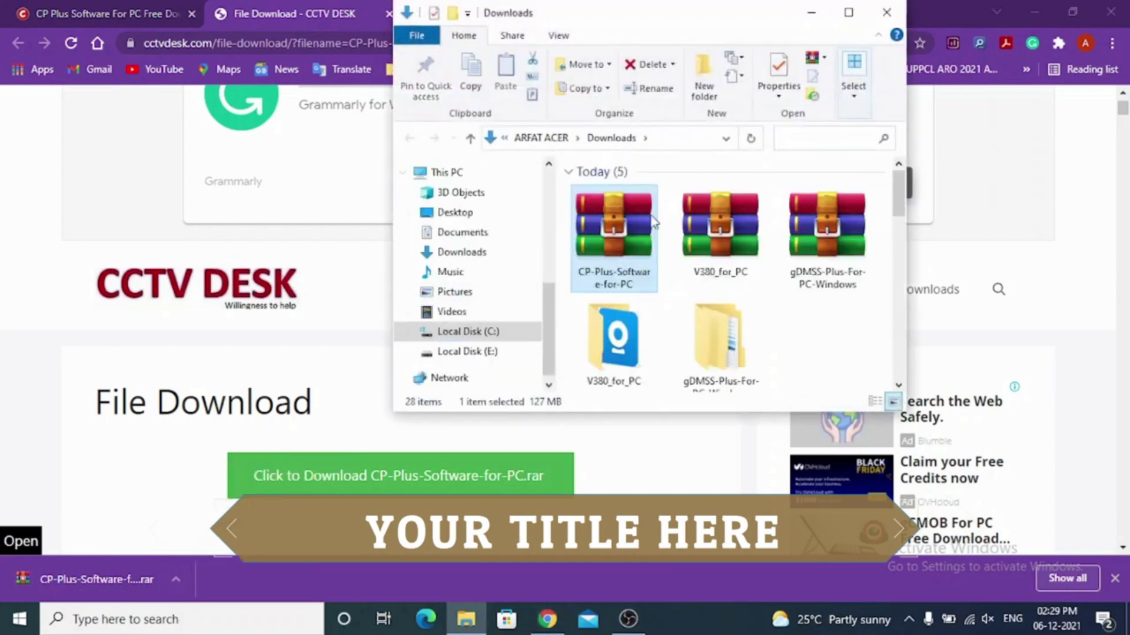
Extract CP-Plus-Software-for-PC.rar into a CP-Plus-Software-for-PC folder and open that folder.
left_click(849, 13)
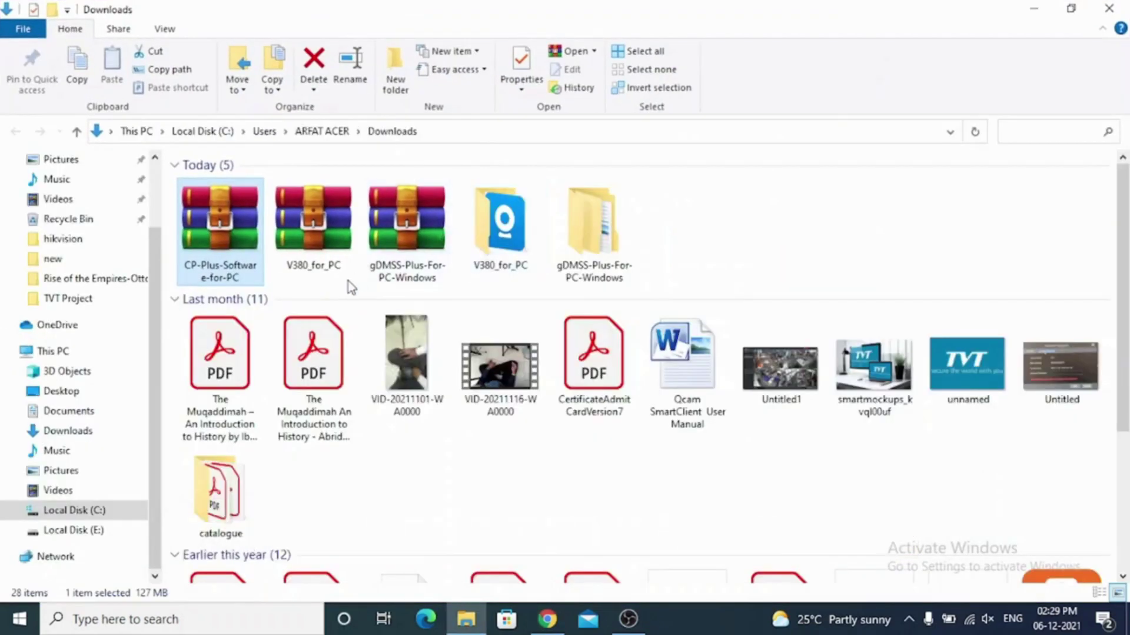
right_click(223, 264)
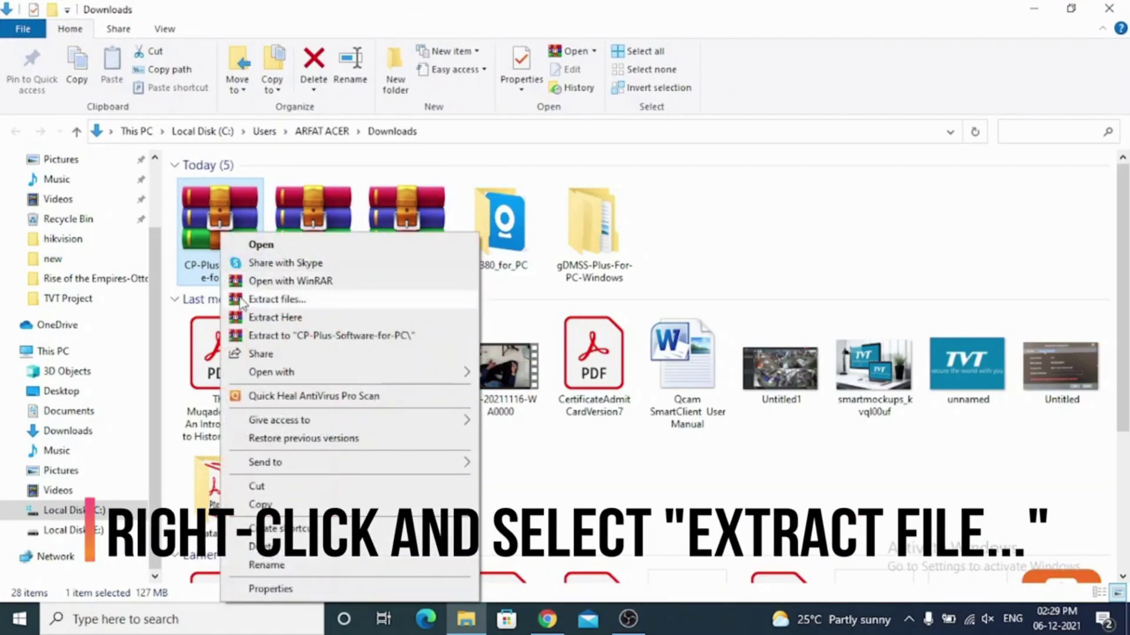
left_click(268, 305)
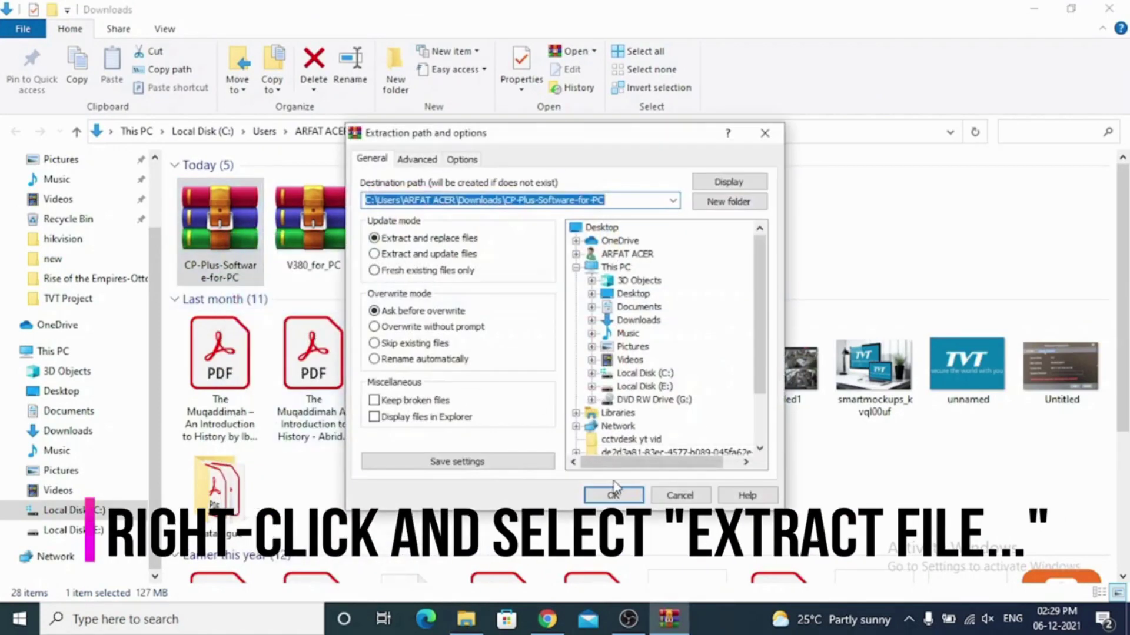
left_click(614, 493)
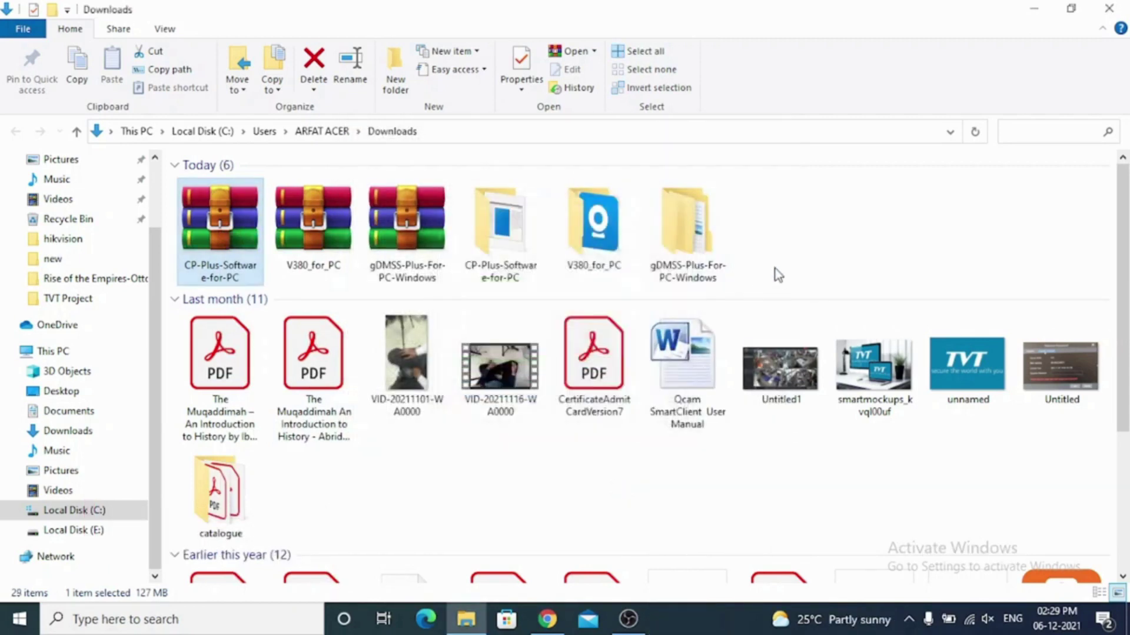
double_click(506, 250)
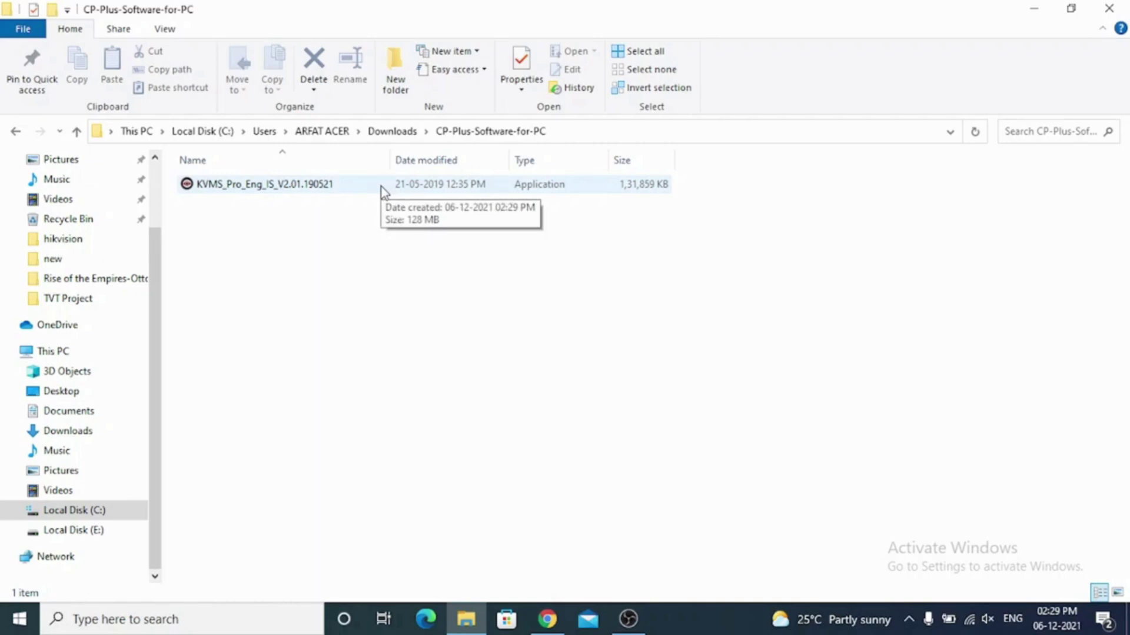
Install KVMS Pro into C:\Program Files (x86)\CP Plus\KVMS Pro and launch it when setup finishes.
double_click(382, 187)
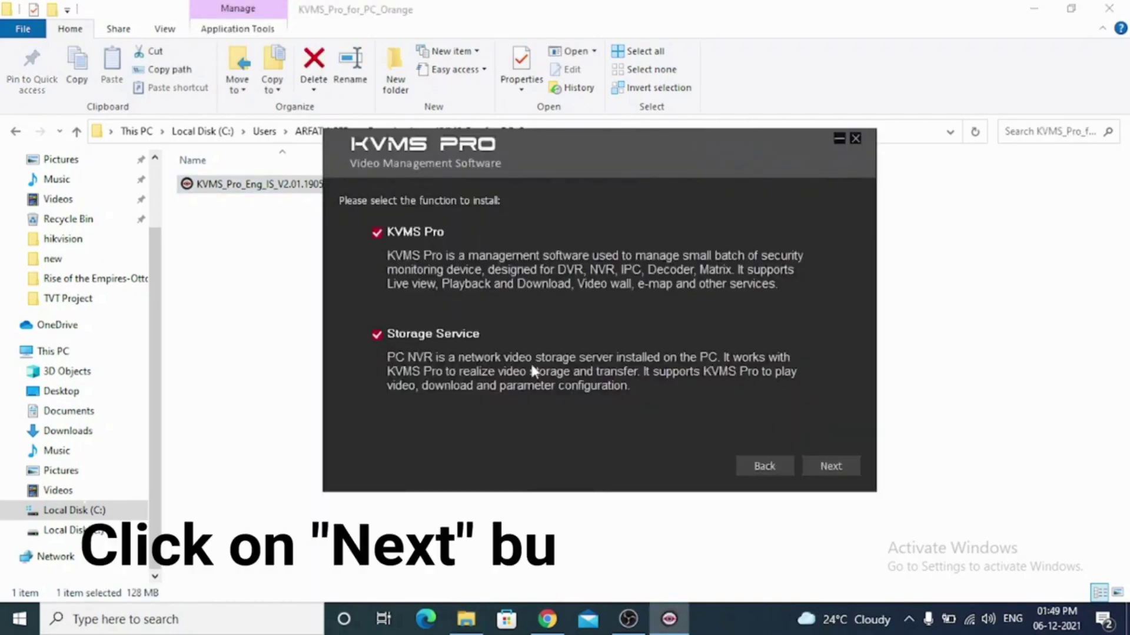
left_click(818, 465)
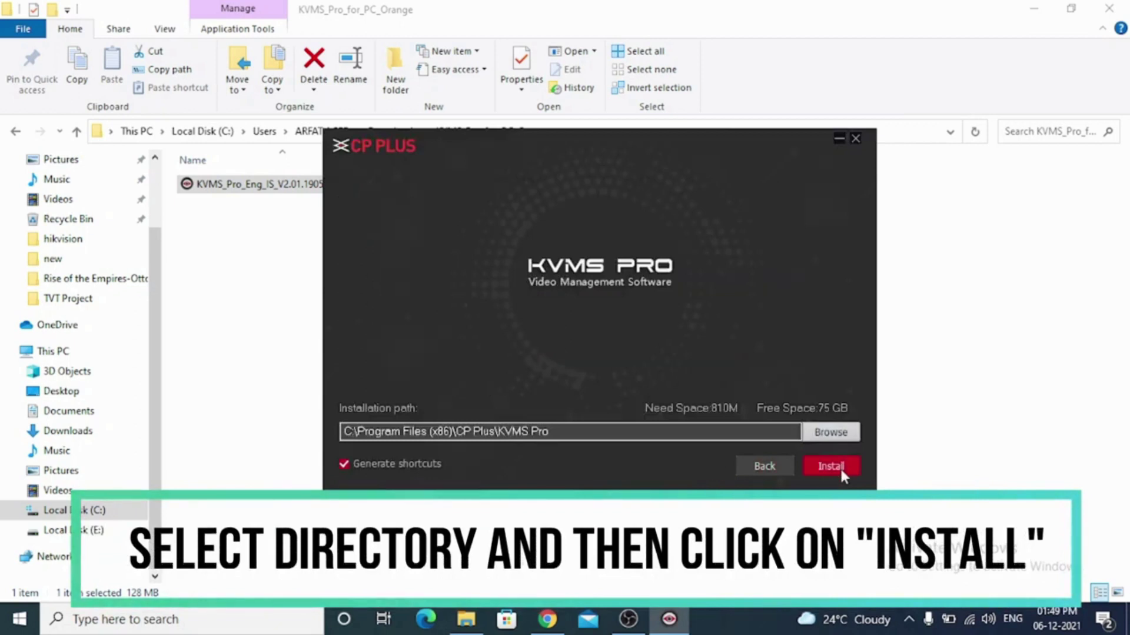
left_click(839, 434)
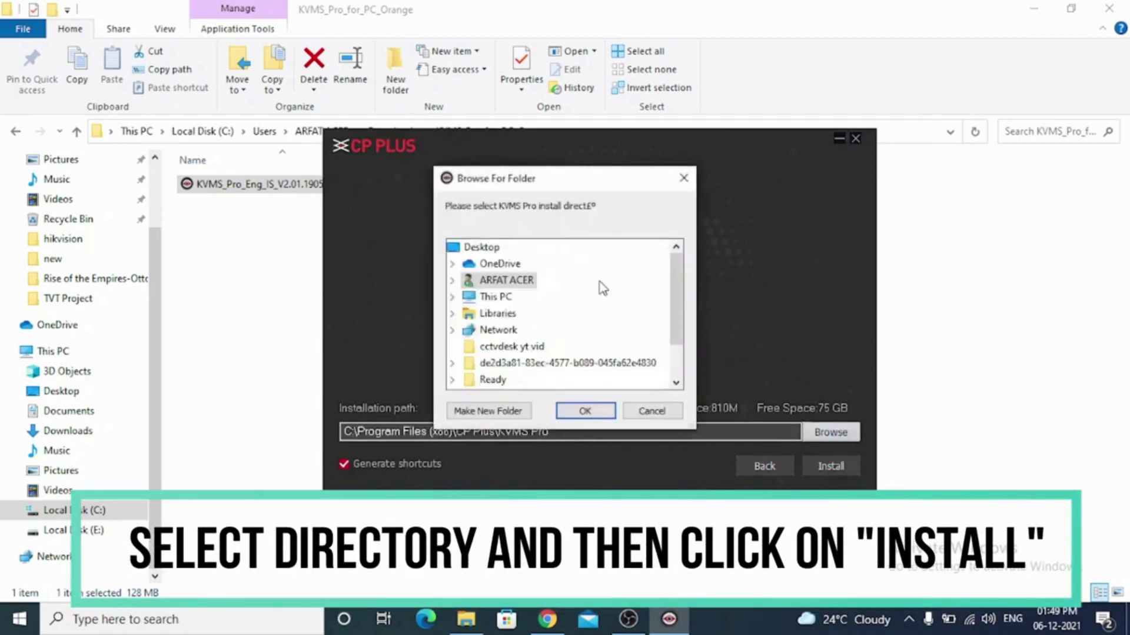
scroll(598, 285, "down", 1)
scroll(593, 329, "up", 1)
left_click(452, 296)
scroll(557, 320, "down", 3)
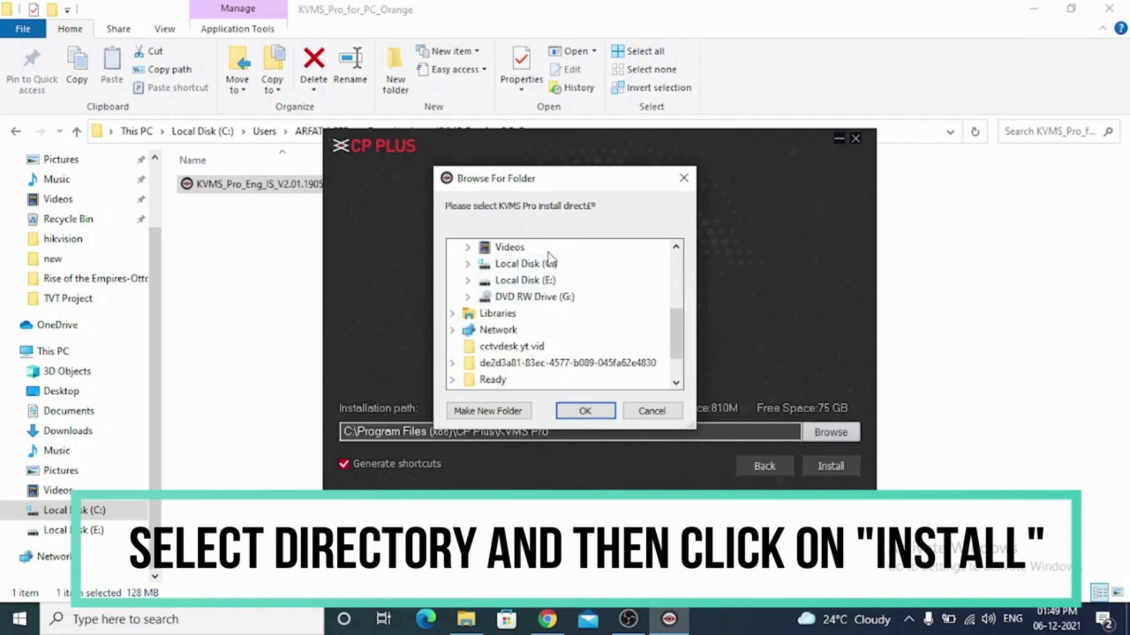
left_click(671, 412)
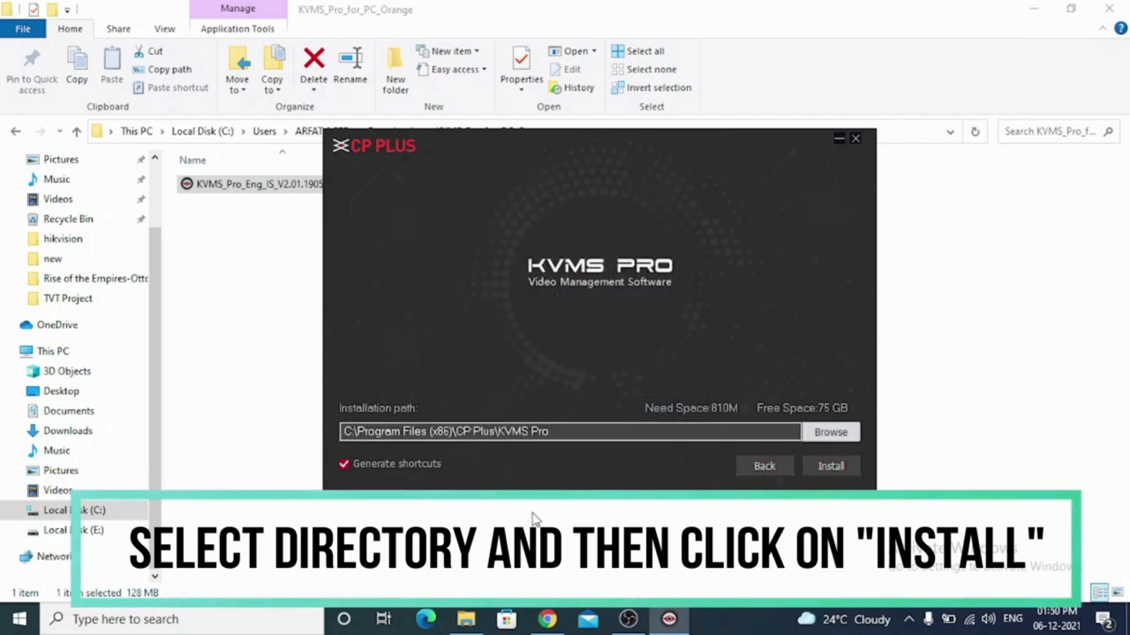
left_click(828, 467)
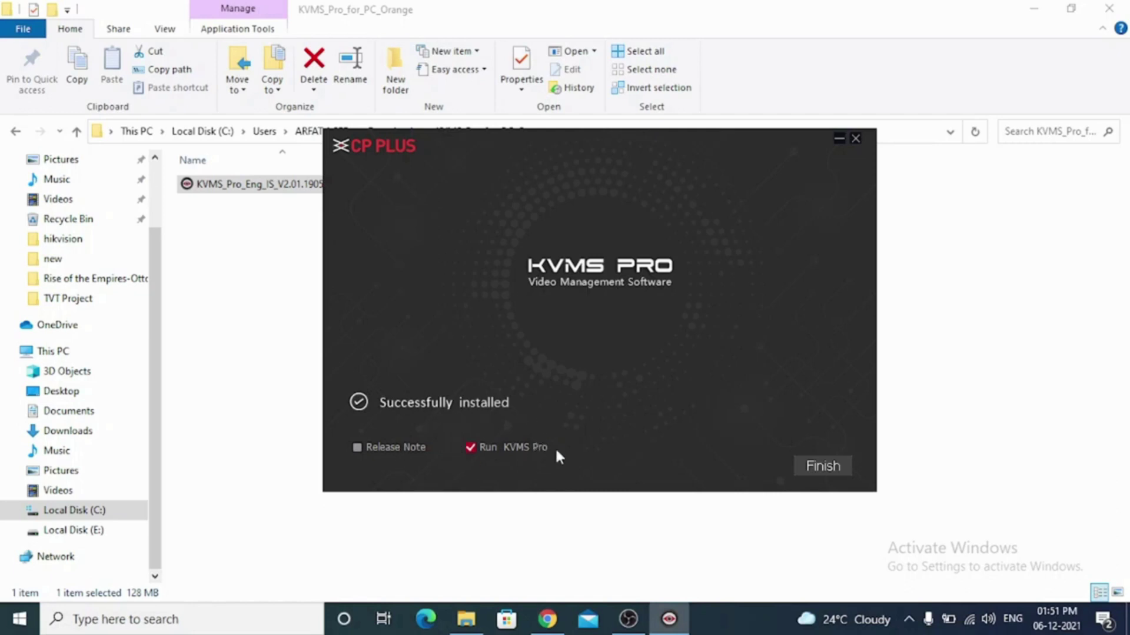
left_click(821, 464)
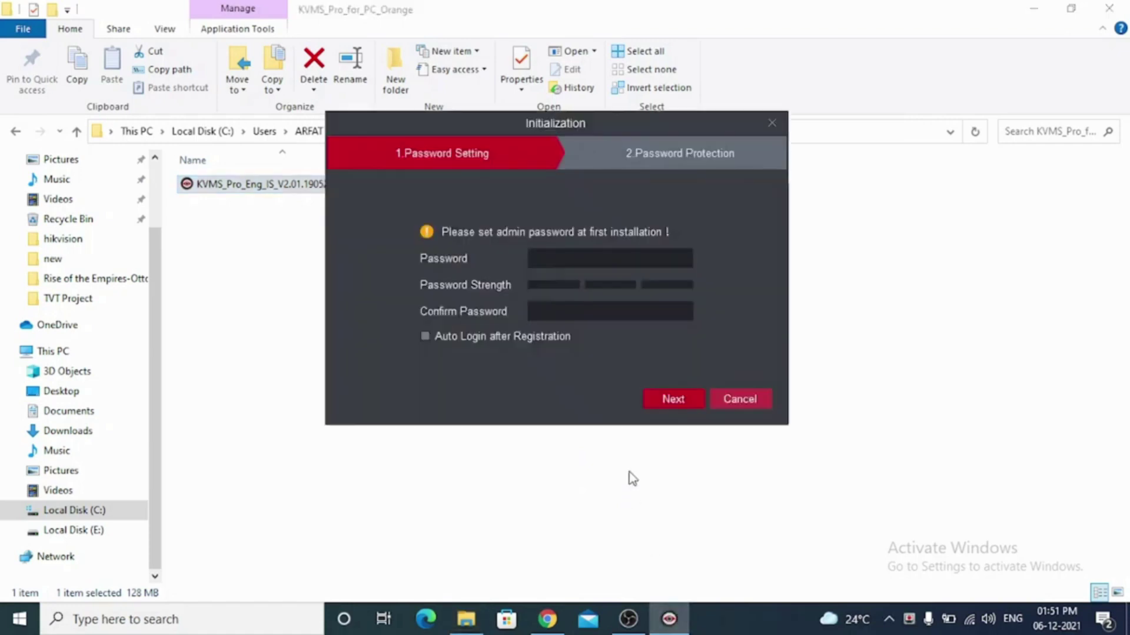
Enter and confirm the admin password, and enable Auto Login after Registration.
left_click(564, 260)
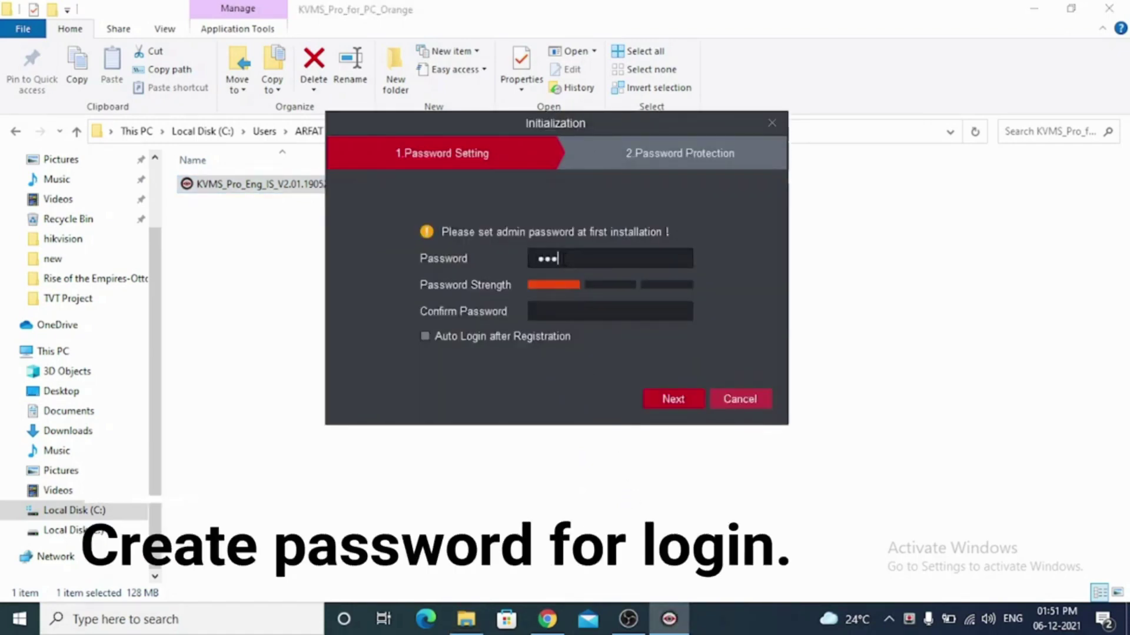
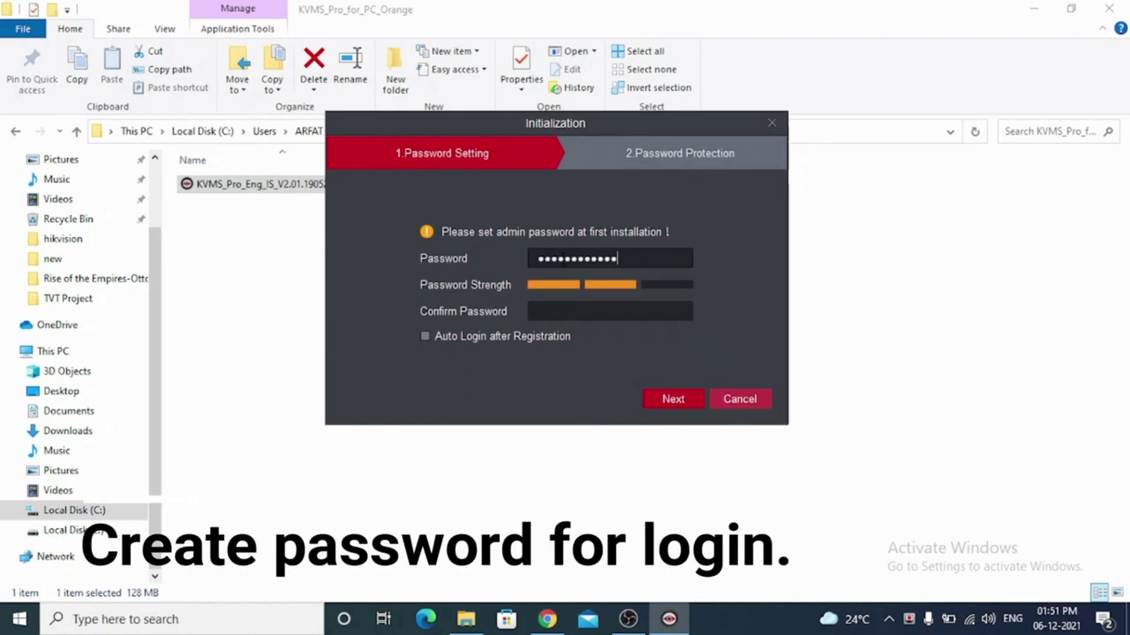
key("Tab")
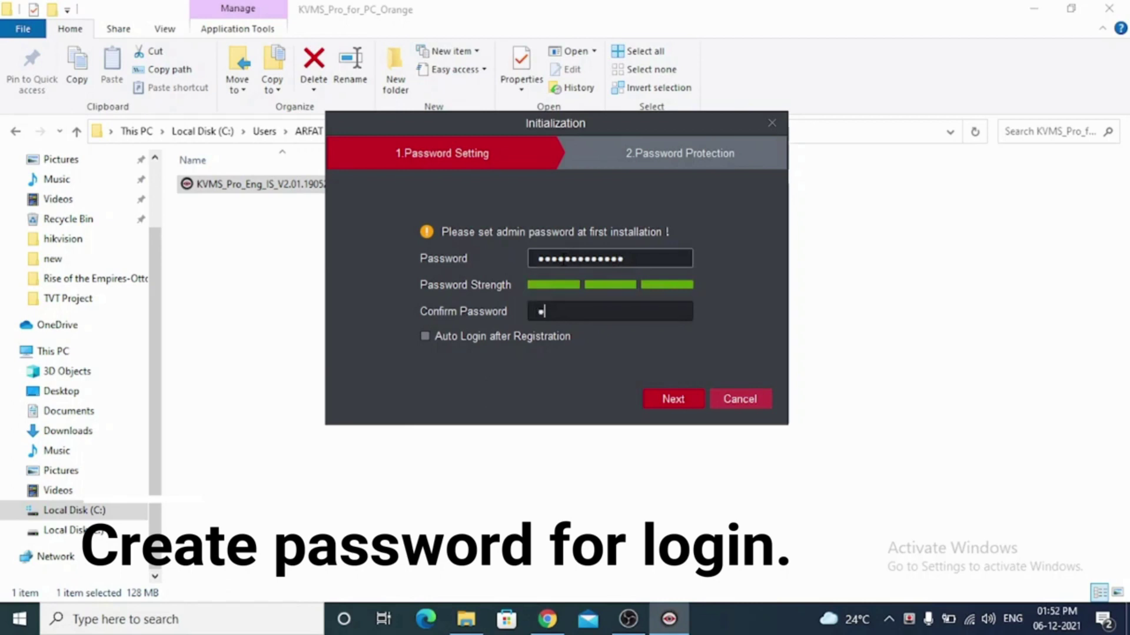
left_click(520, 333)
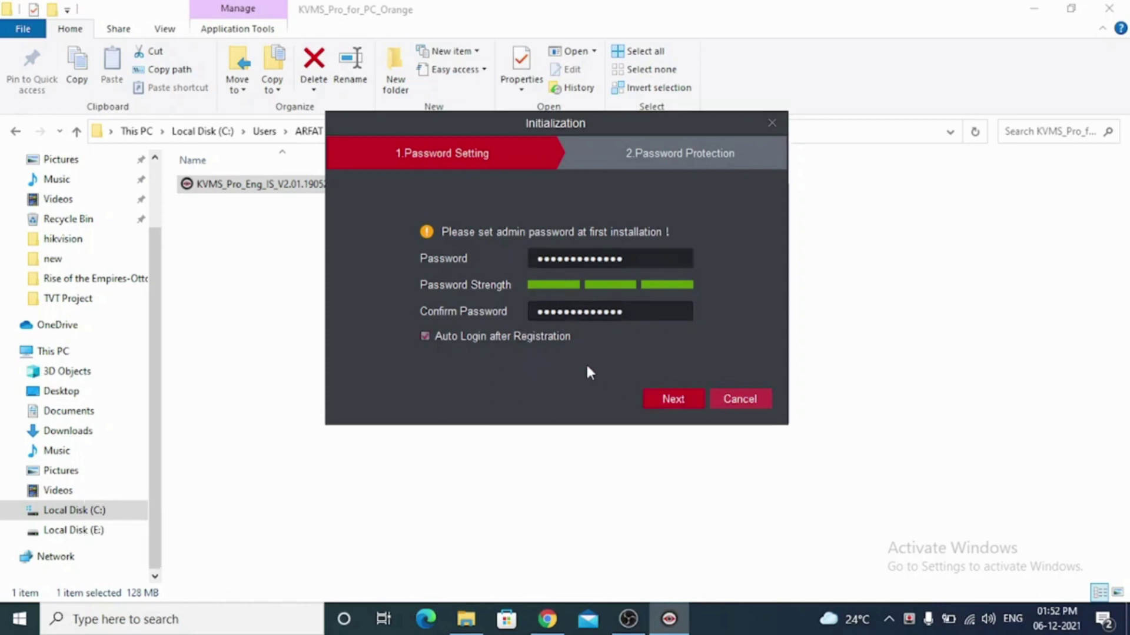
Type an answer for each of Questions 1, 2 and 3, then finish initialization.
left_click(651, 399)
left_click(557, 248)
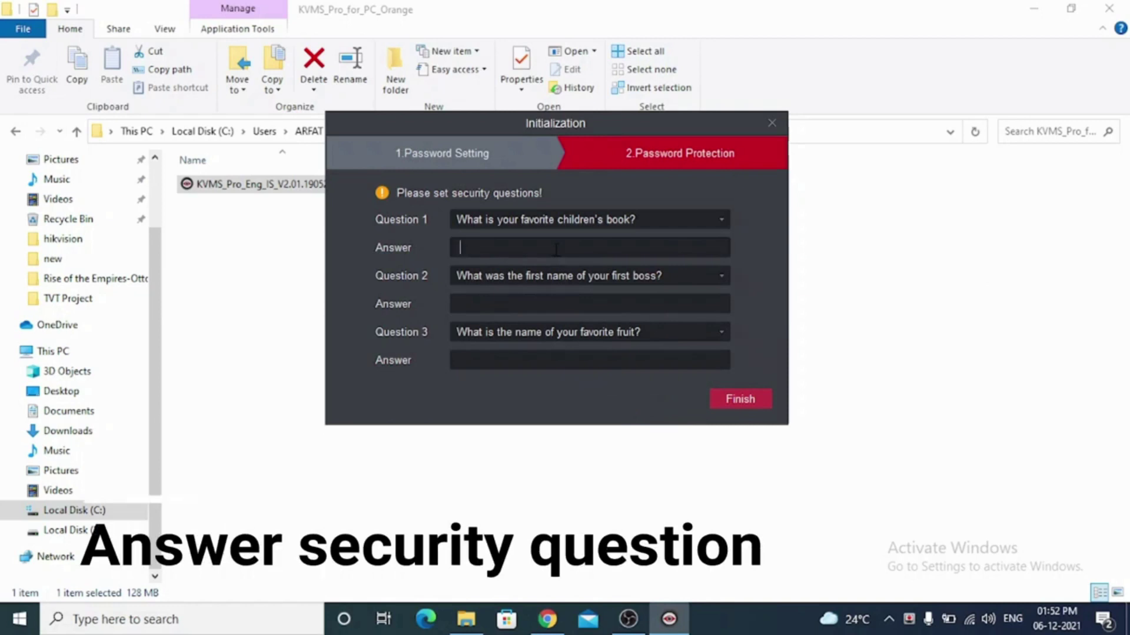
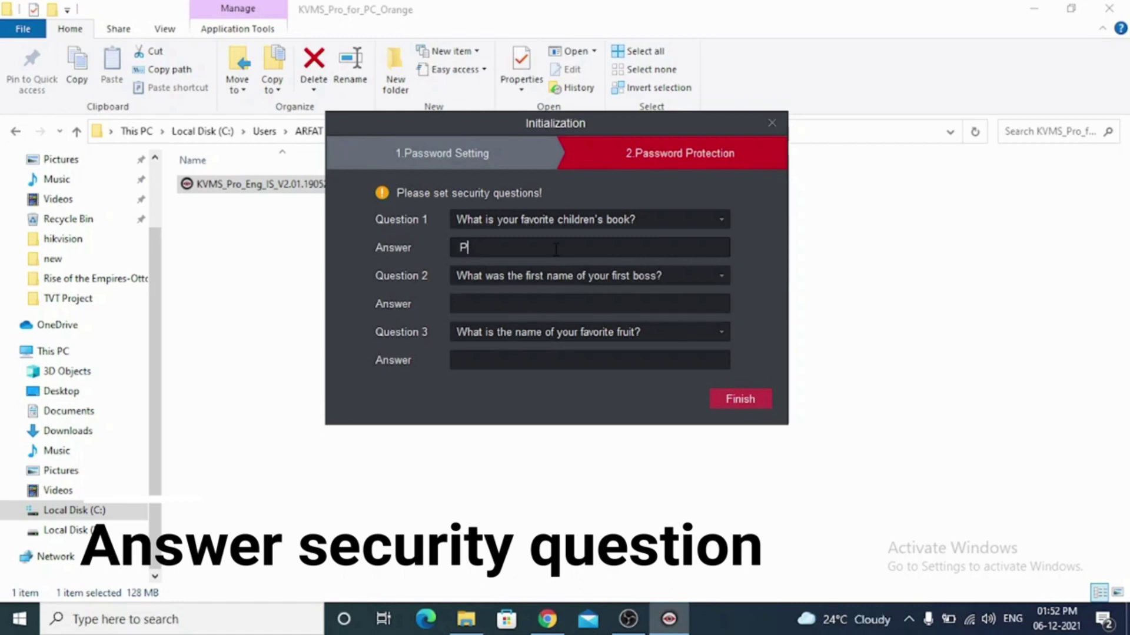
left_click(542, 304)
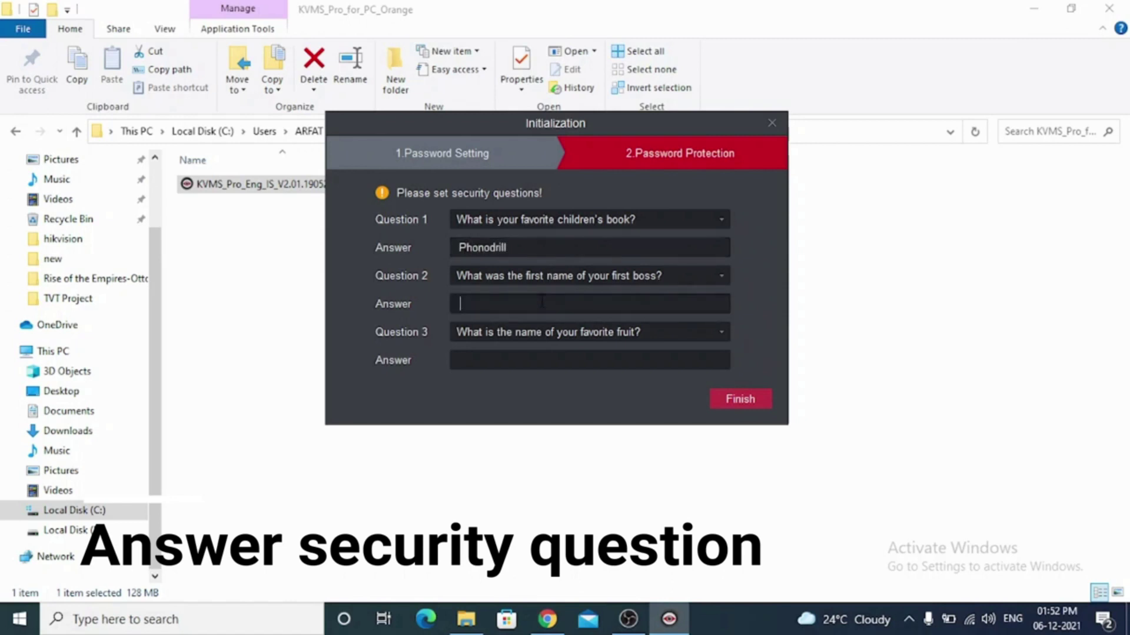
left_click(539, 355)
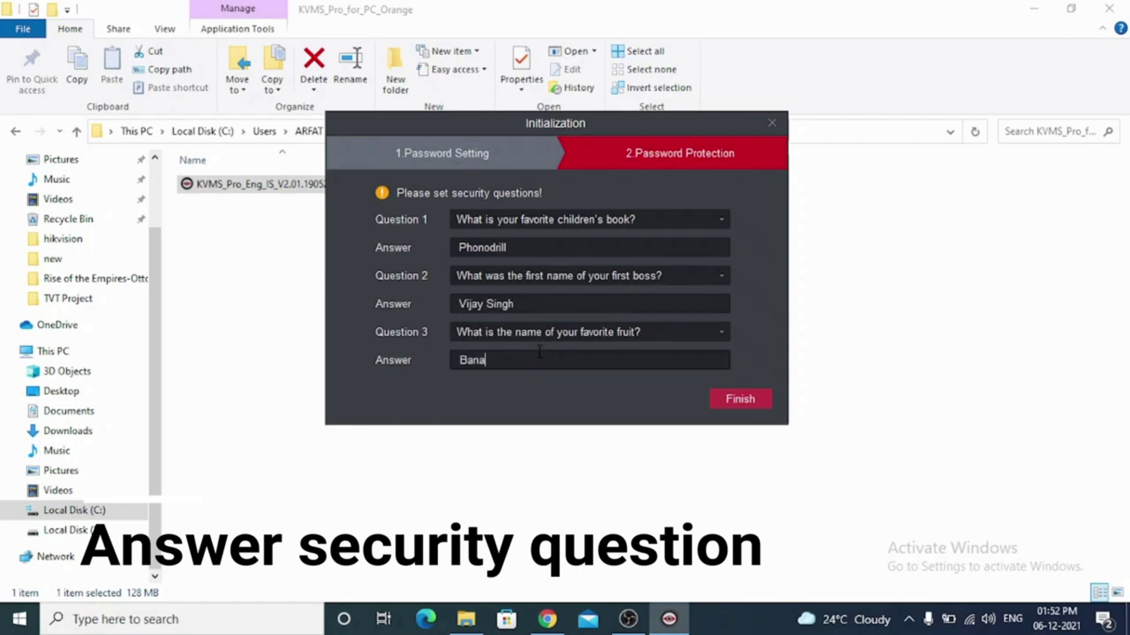
left_click(727, 406)
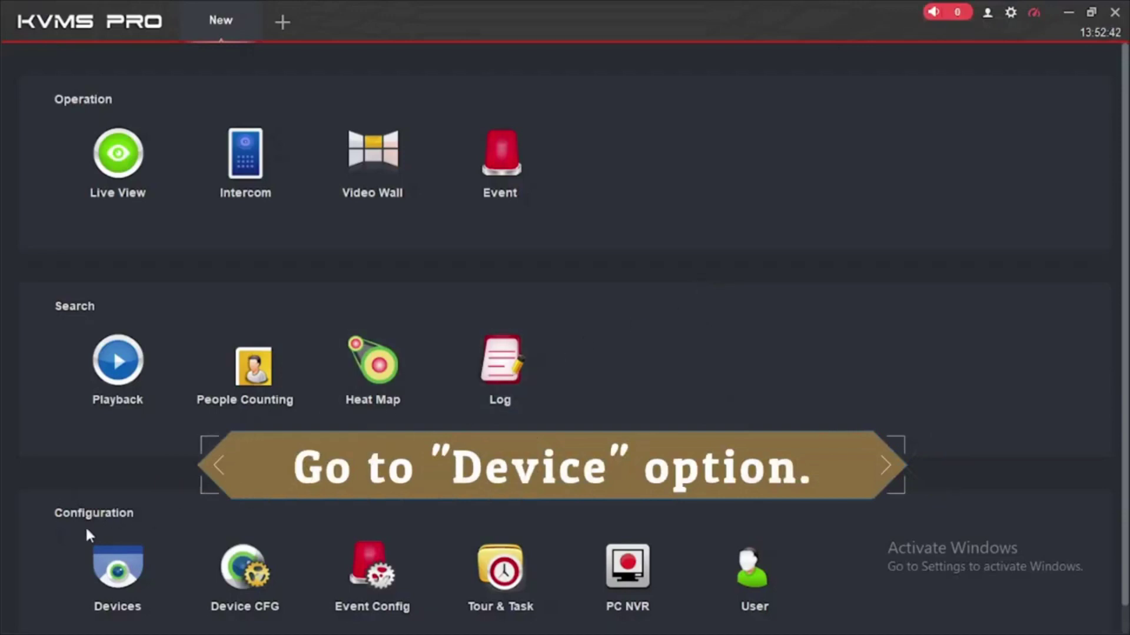
Manually add a device named 'Office IP Camera' with its IP address, port and login.
left_click(100, 572)
left_click(115, 61)
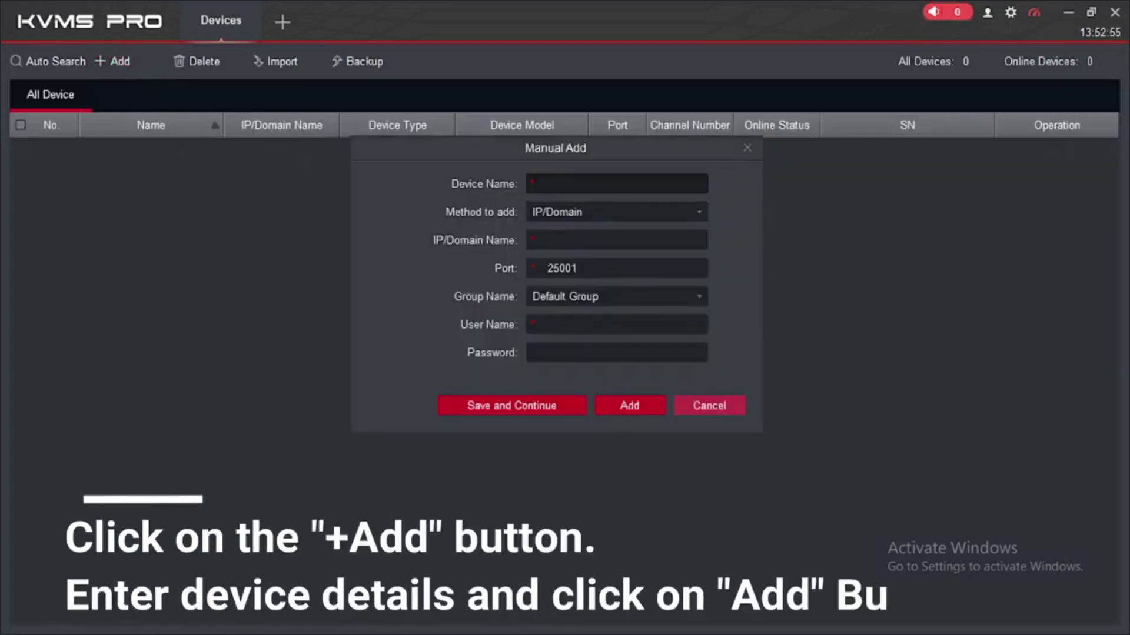
type("Office")
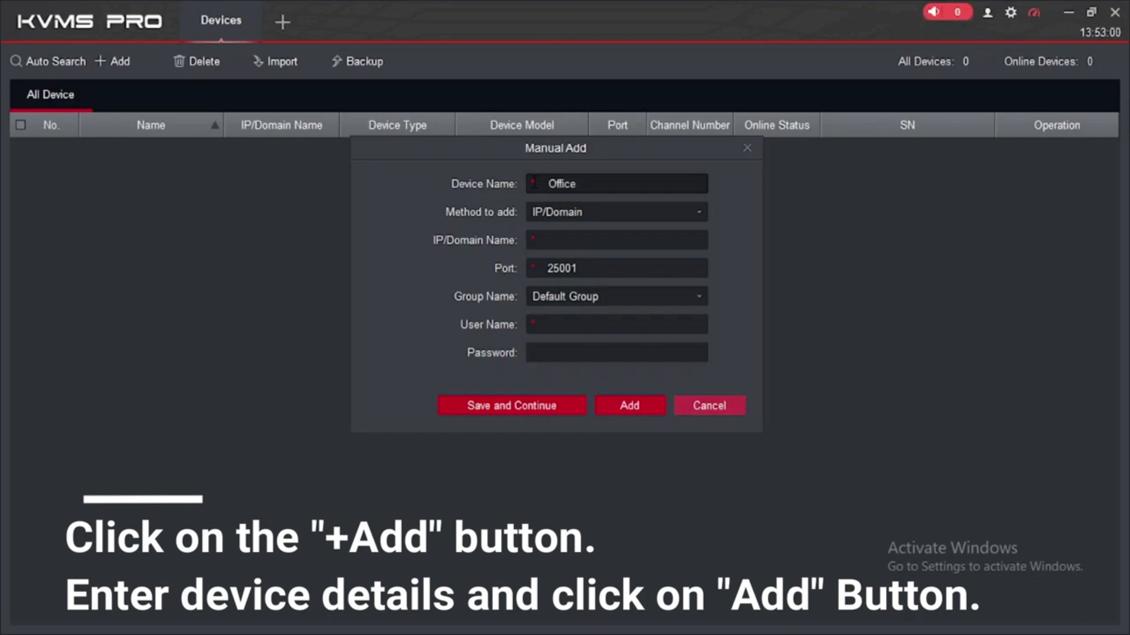
type(" IP Camera")
left_click(548, 240)
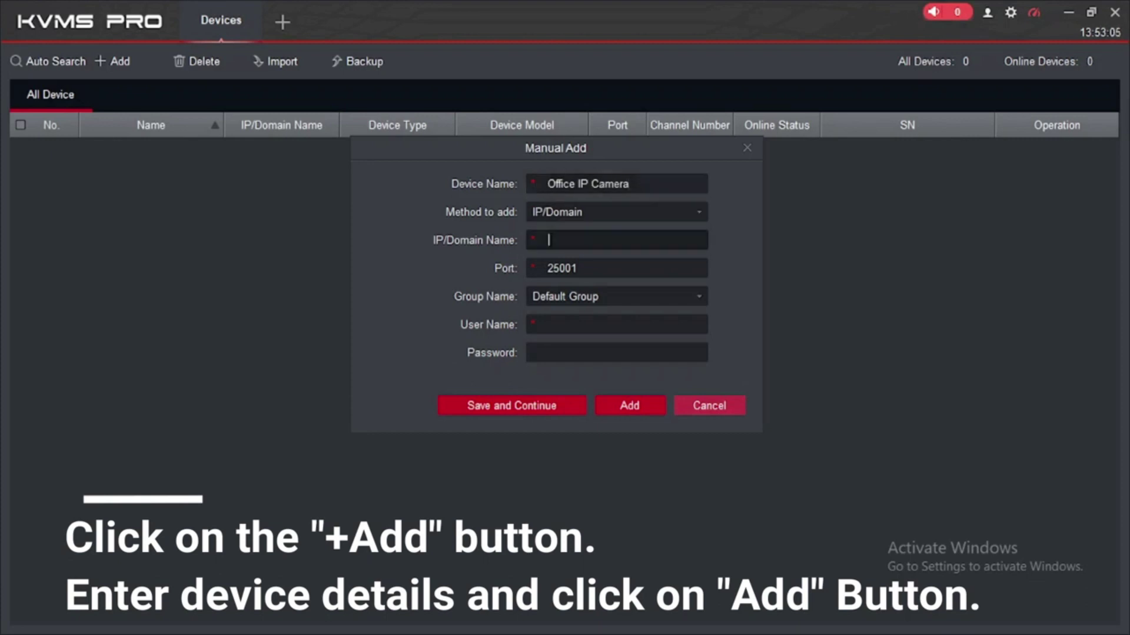
type("192.1")
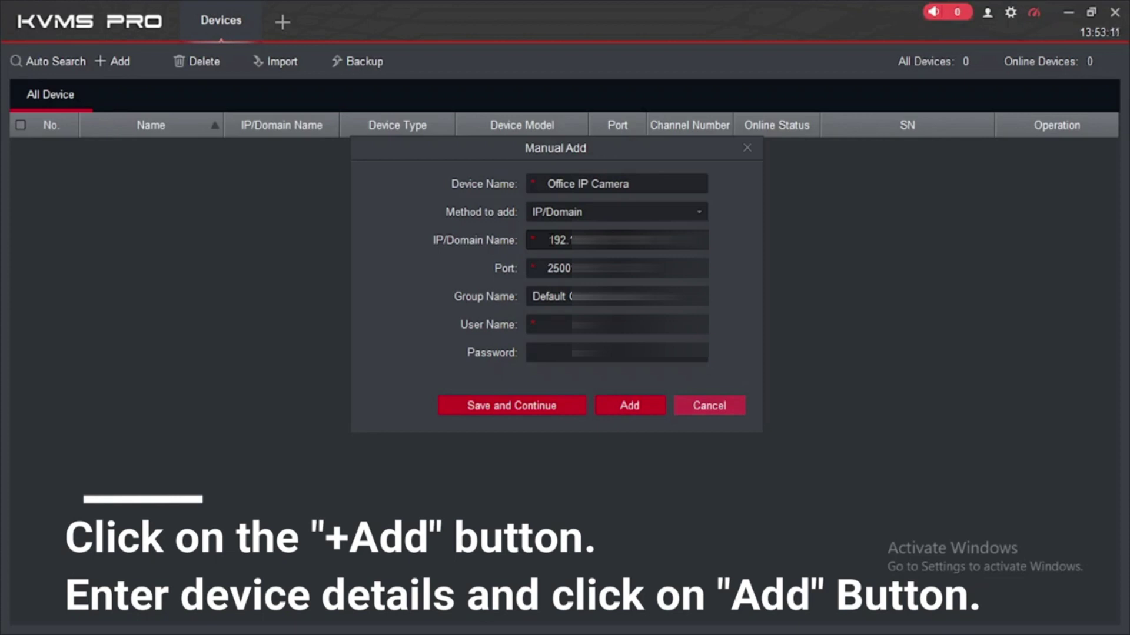
left_click(617, 240)
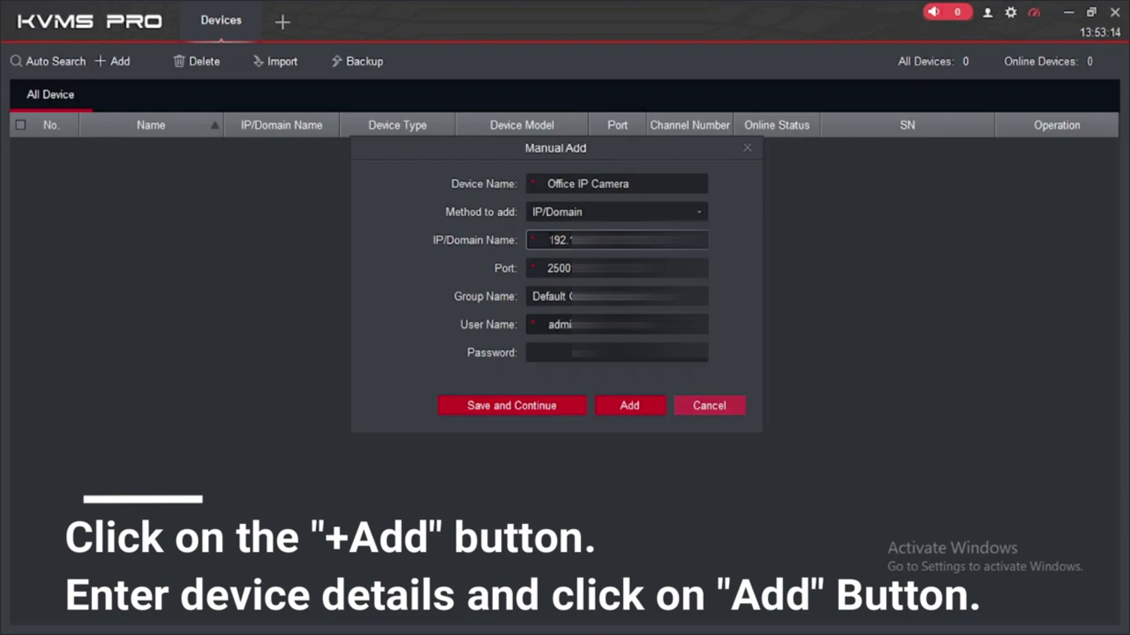
left_click(629, 407)
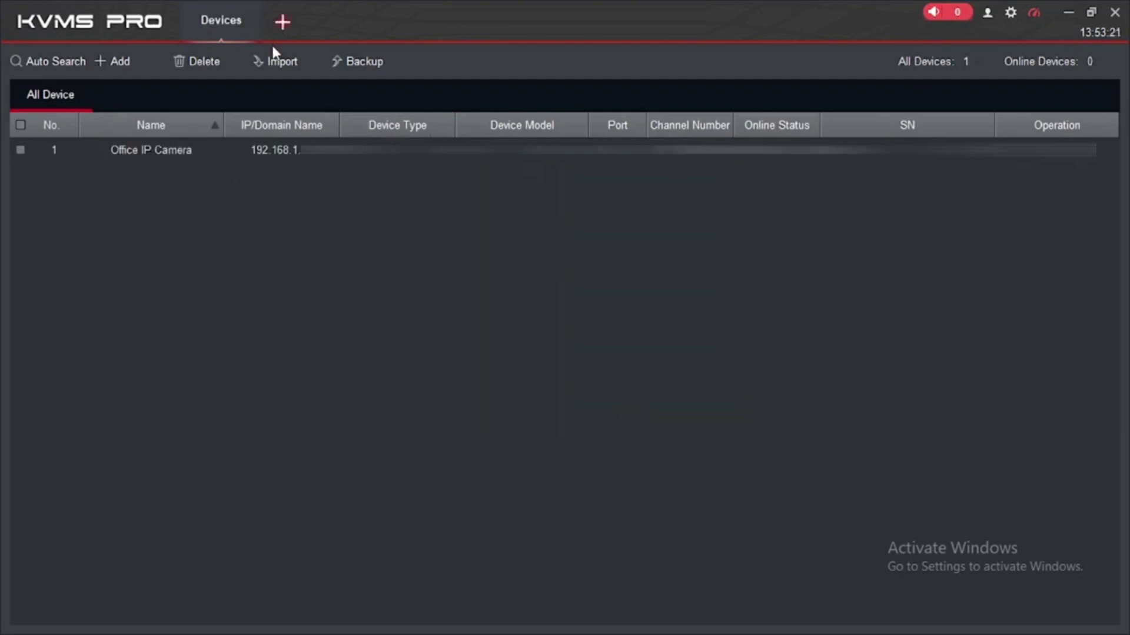
Open Live View in a new tab and stream Office IP Camera in a single enlarged pane.
left_click(282, 20)
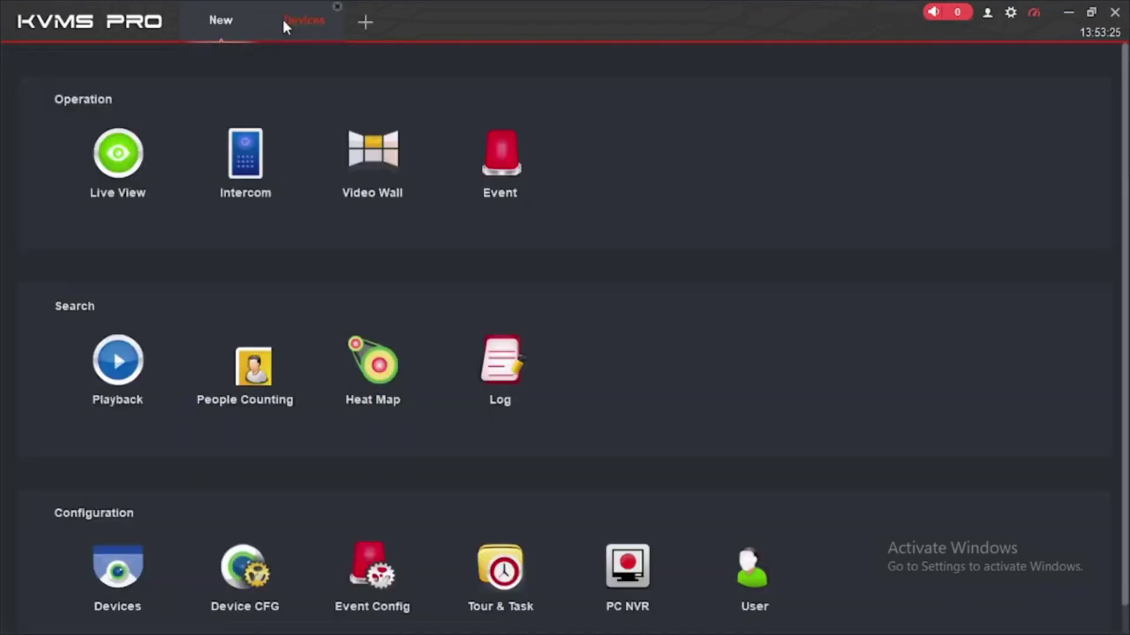
left_click(116, 163)
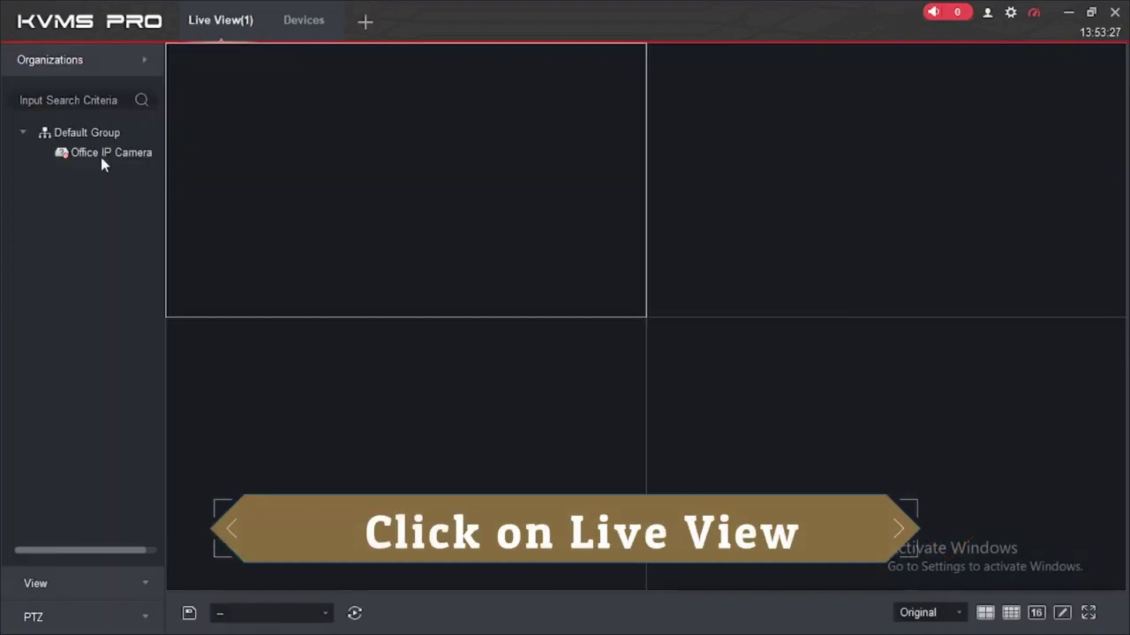
left_click(101, 154)
double_click(377, 170)
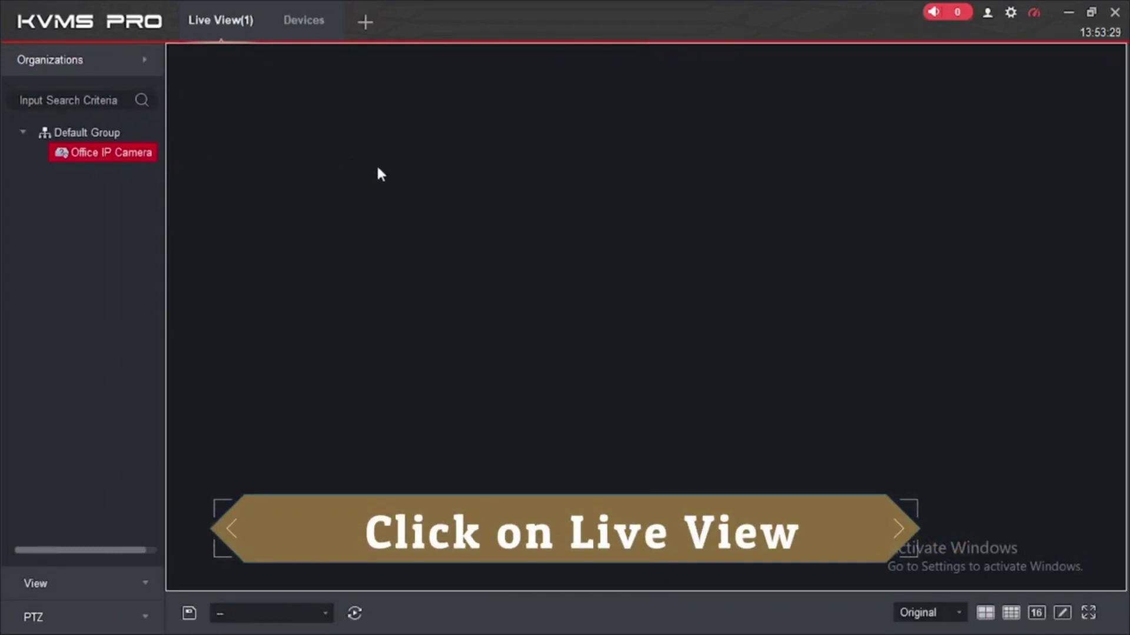
double_click(124, 153)
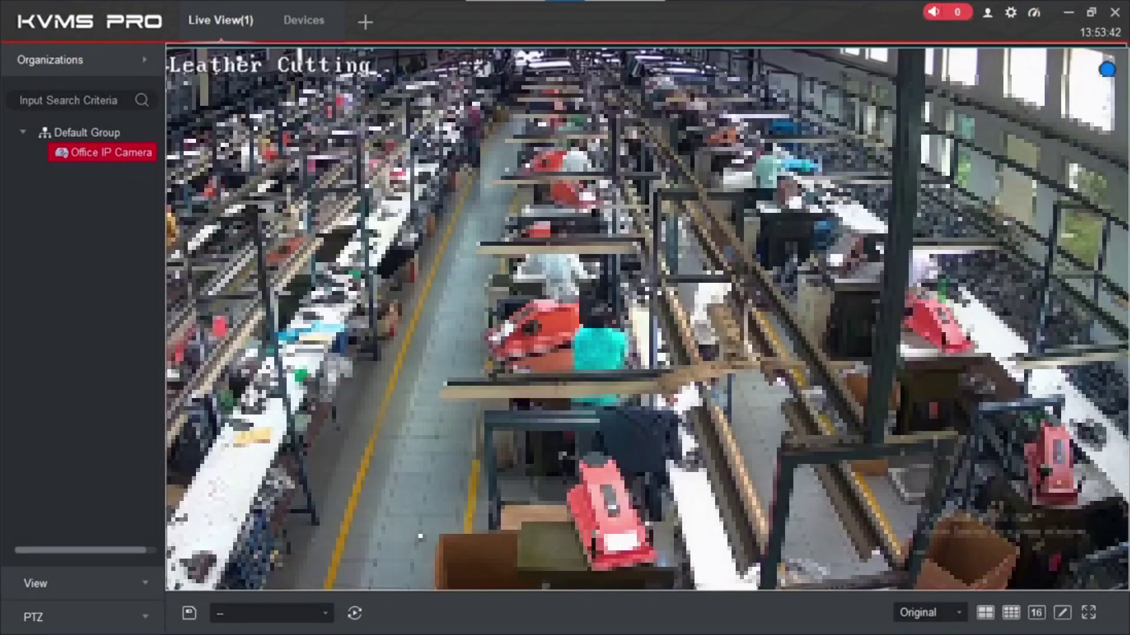